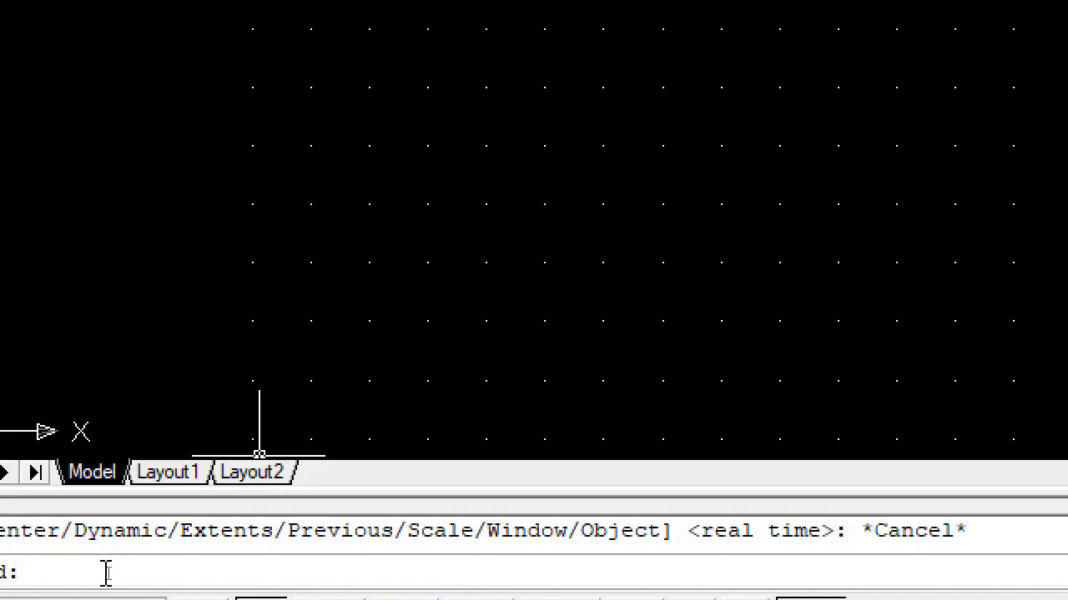
Draw a rectangle with its first corner at 2,2 and its opposite corner at 8,5.
{"action": "type", "text": "rec"}
{"action": "key", "text": "Return"}
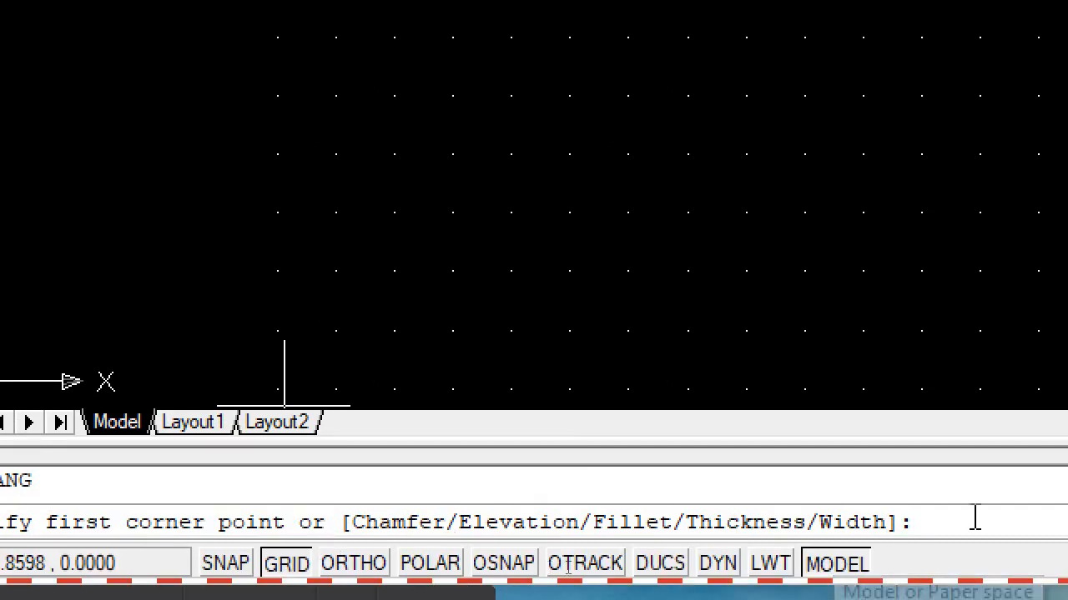
{"action": "type", "text": "2,2"}
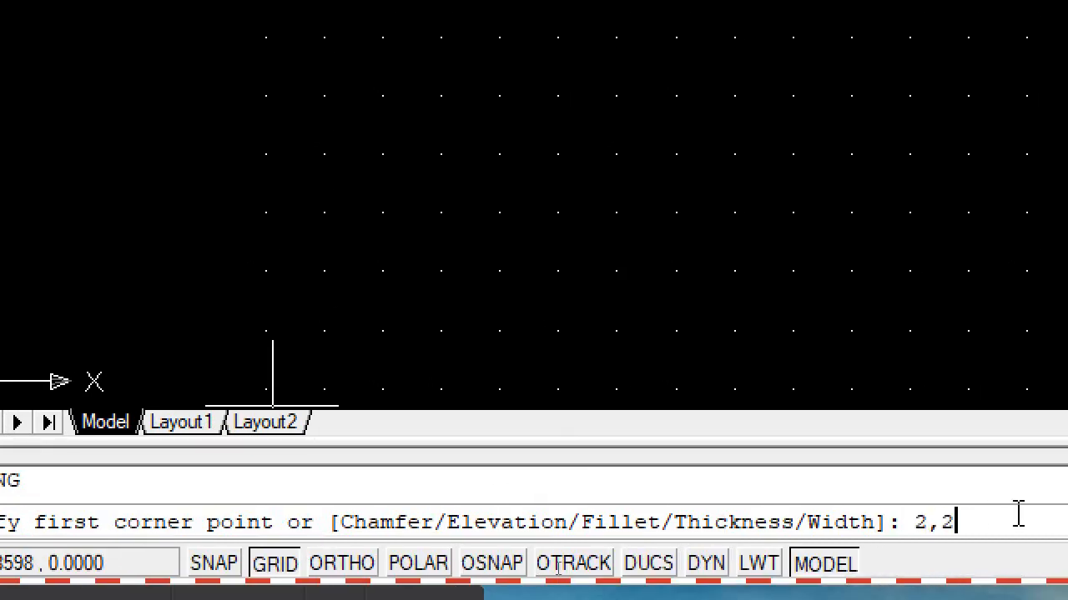
{"action": "key", "text": "Return"}
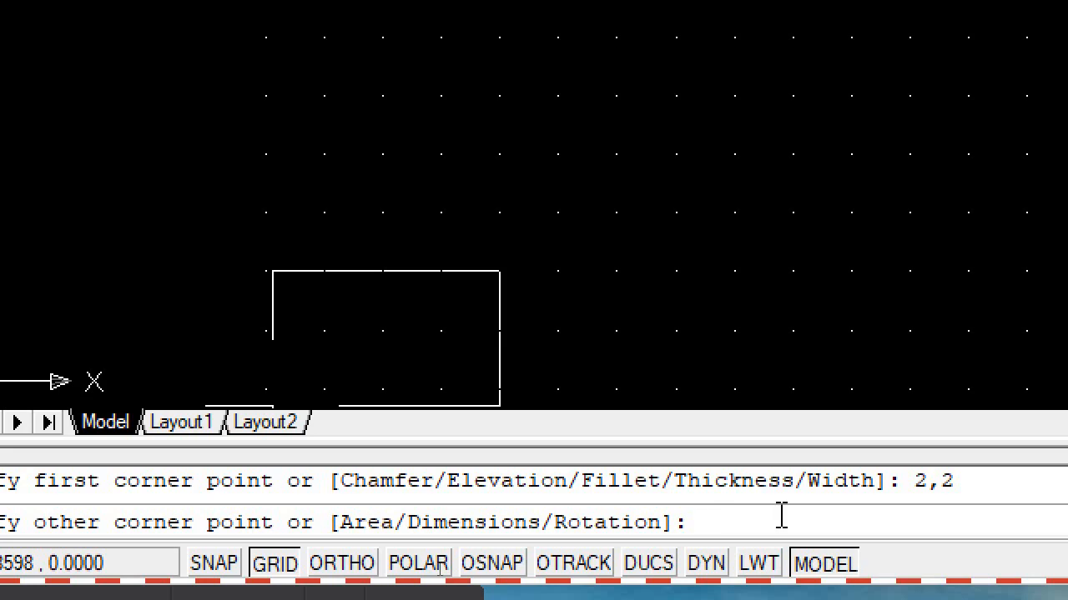
{"action": "type", "text": "8,5"}
{"action": "key", "text": "Return"}
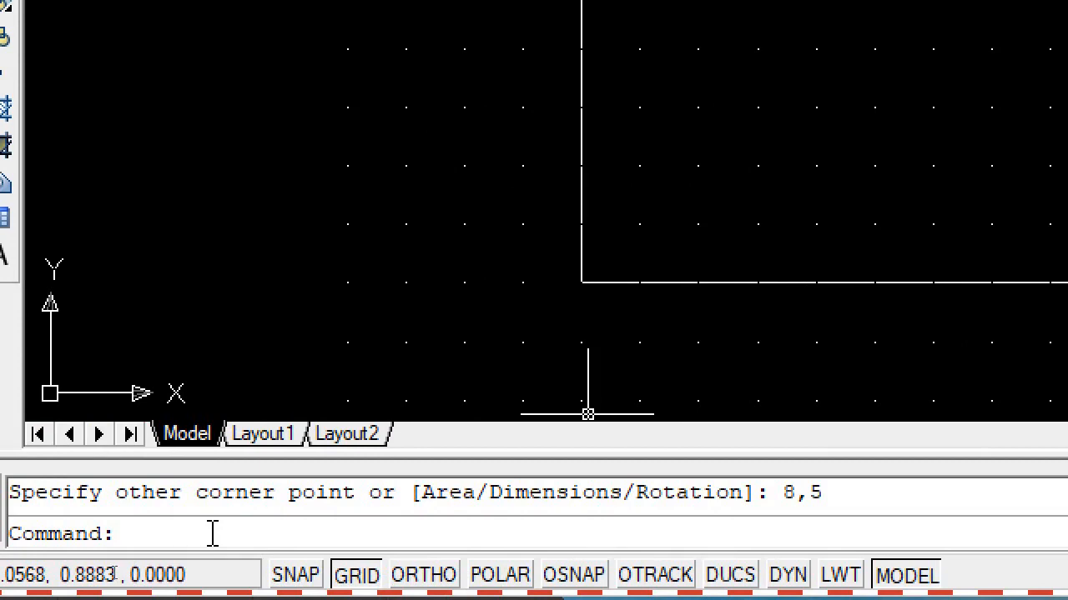
Fillet the rectangle's upper-left corner with a radius of 0.5.
{"action": "type", "text": "fillet"}
{"action": "key", "text": "Return"}
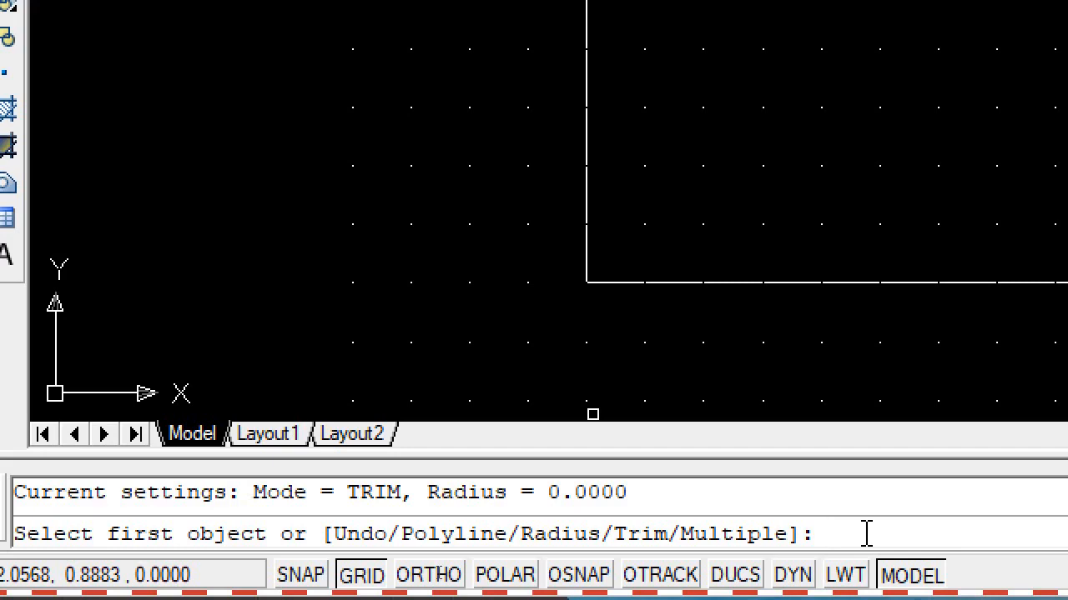
{"action": "type", "text": "r"}
{"action": "key", "text": "Return"}
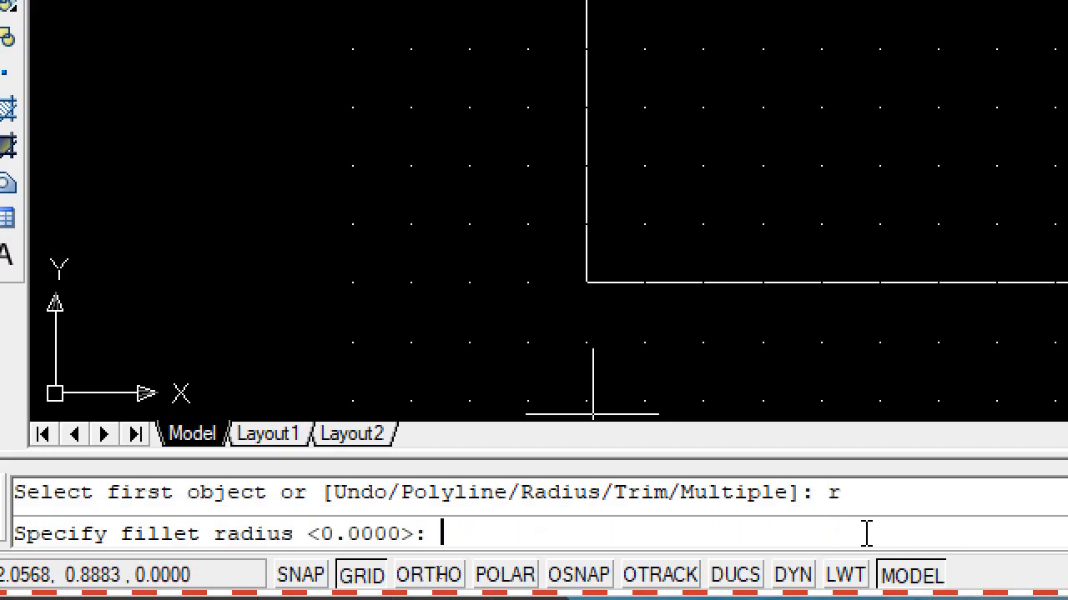
{"action": "type", "text": "0.5"}
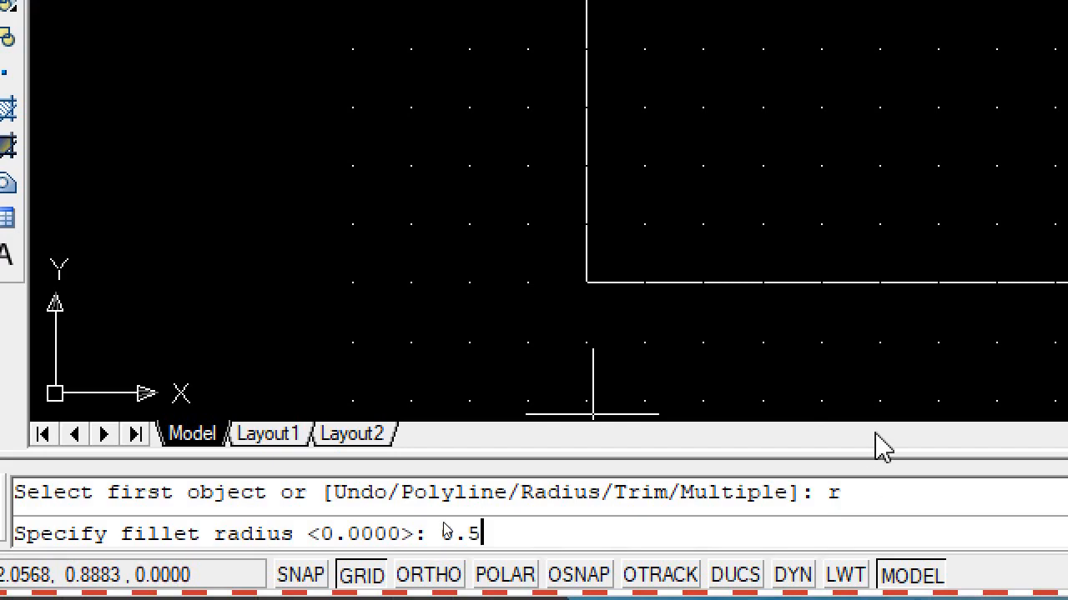
{"action": "key", "text": "Return"}
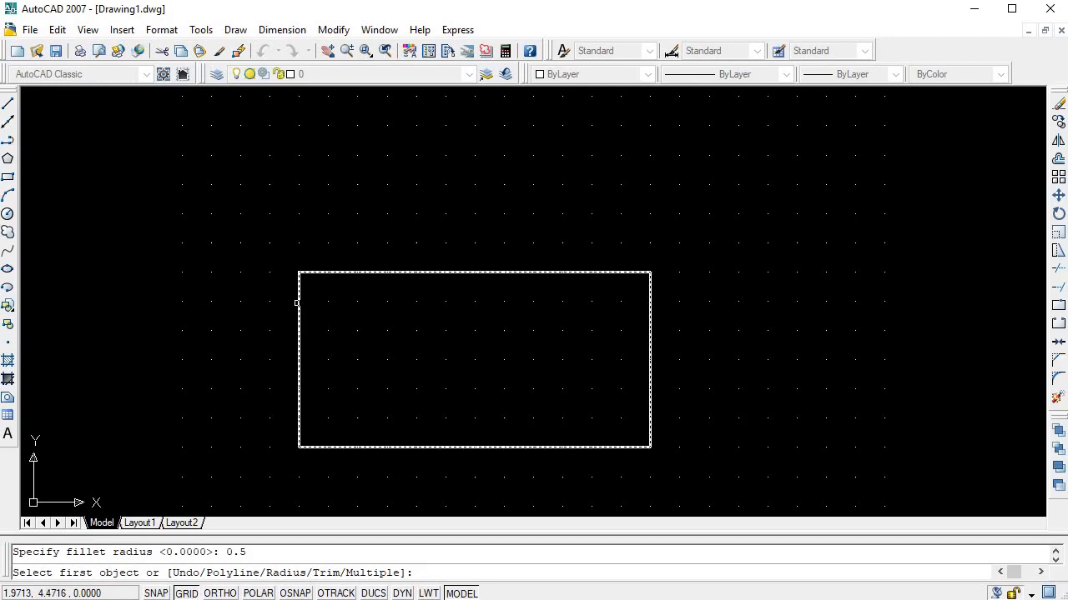
{"action": "left_click", "coordinate": [298, 302]}
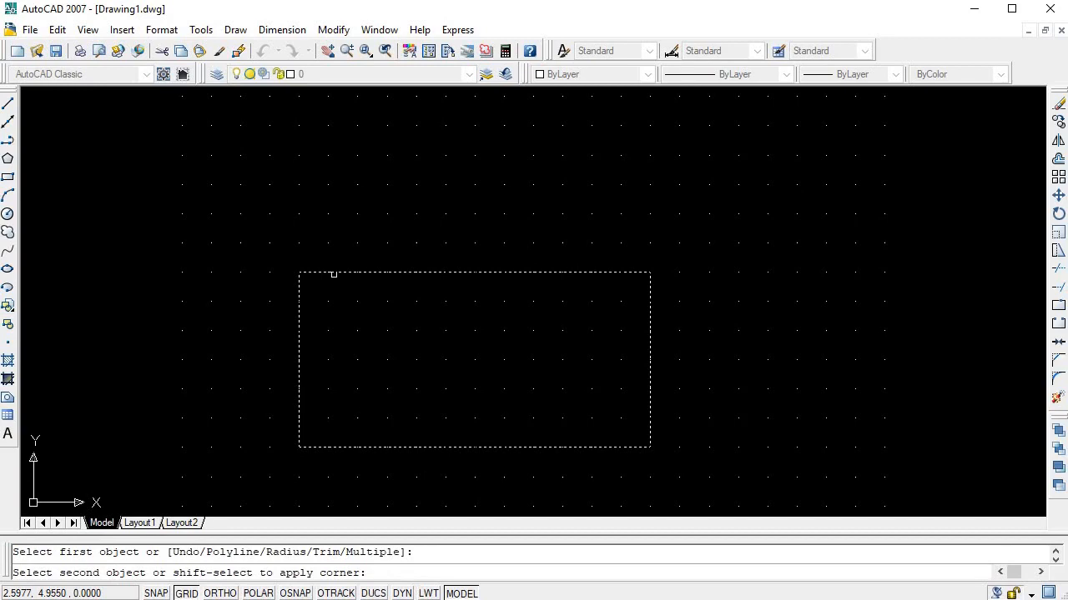
{"action": "left_click", "coordinate": [334, 275]}
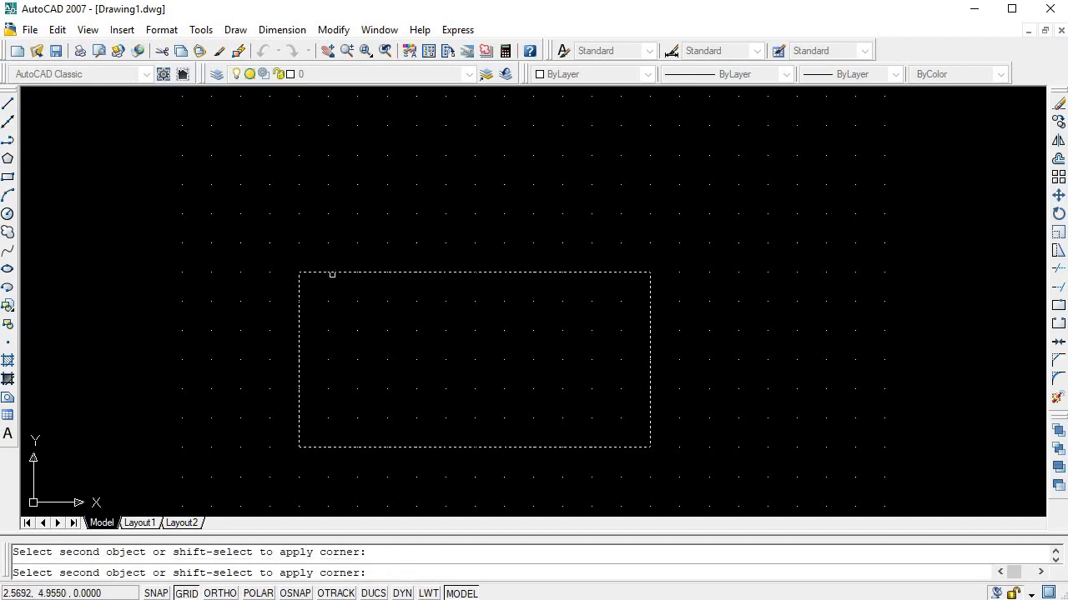
{"action": "left_click", "coordinate": [333, 273]}
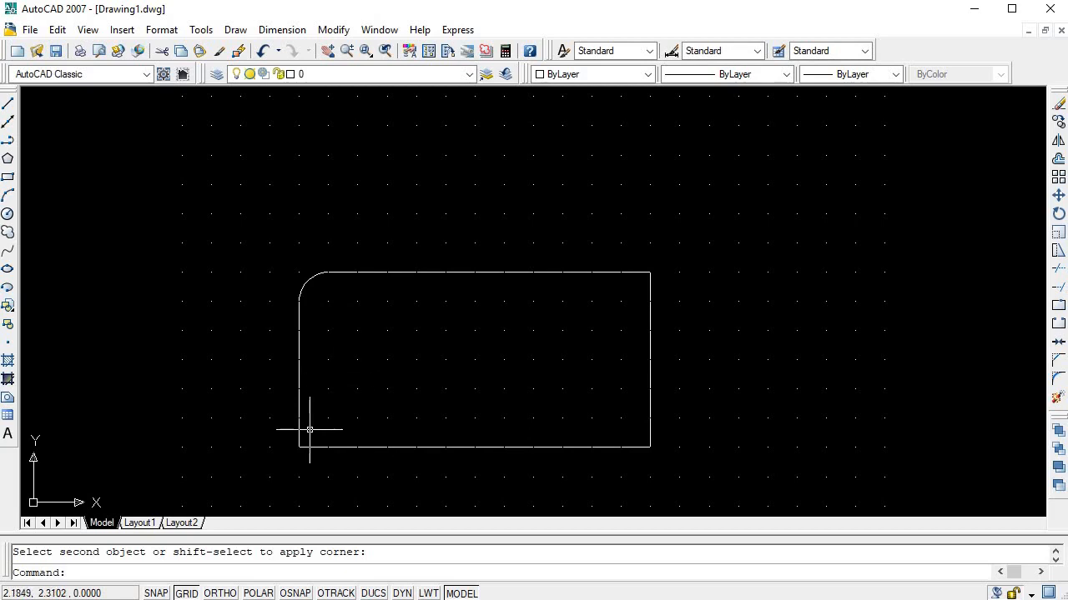
Repeat the fillet on the rectangle's lower-left corner, keeping the 0.5 radius.
{"action": "right_click", "coordinate": [381, 390]}
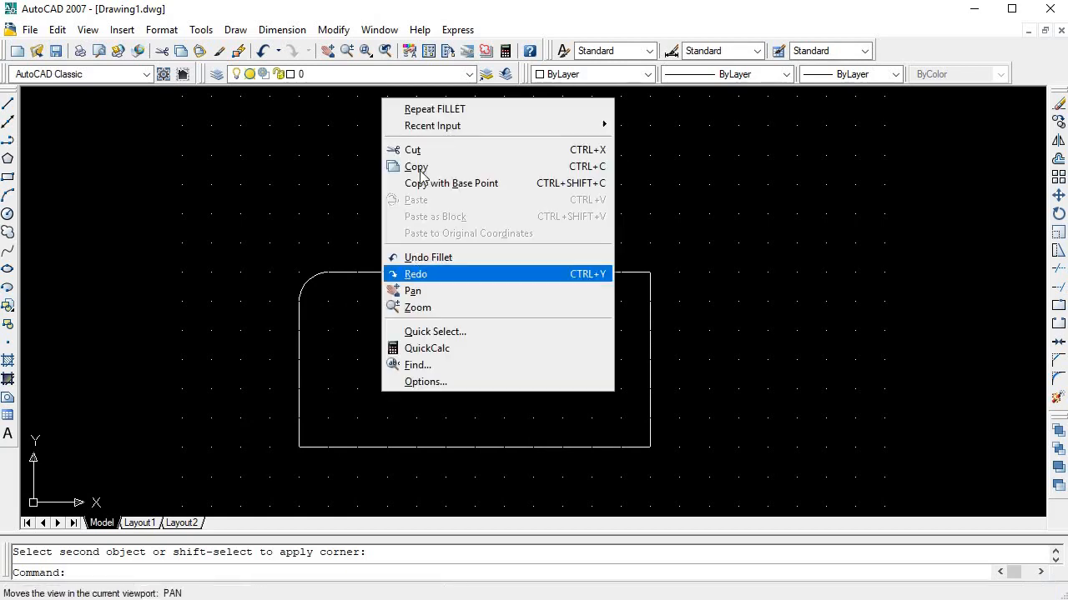
{"action": "left_click", "coordinate": [435, 110]}
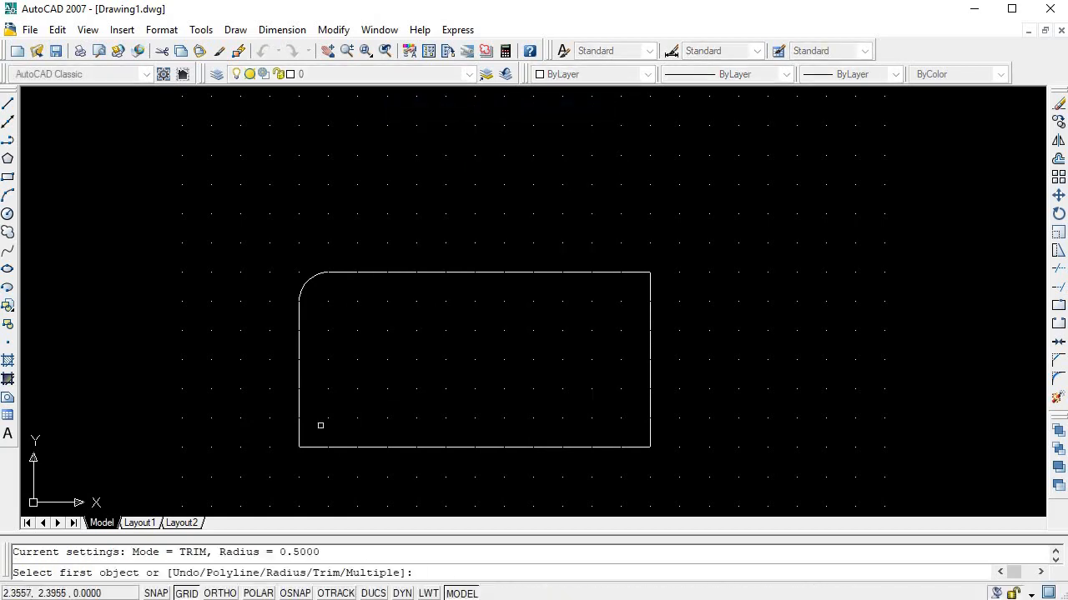
{"action": "left_click", "coordinate": [301, 417]}
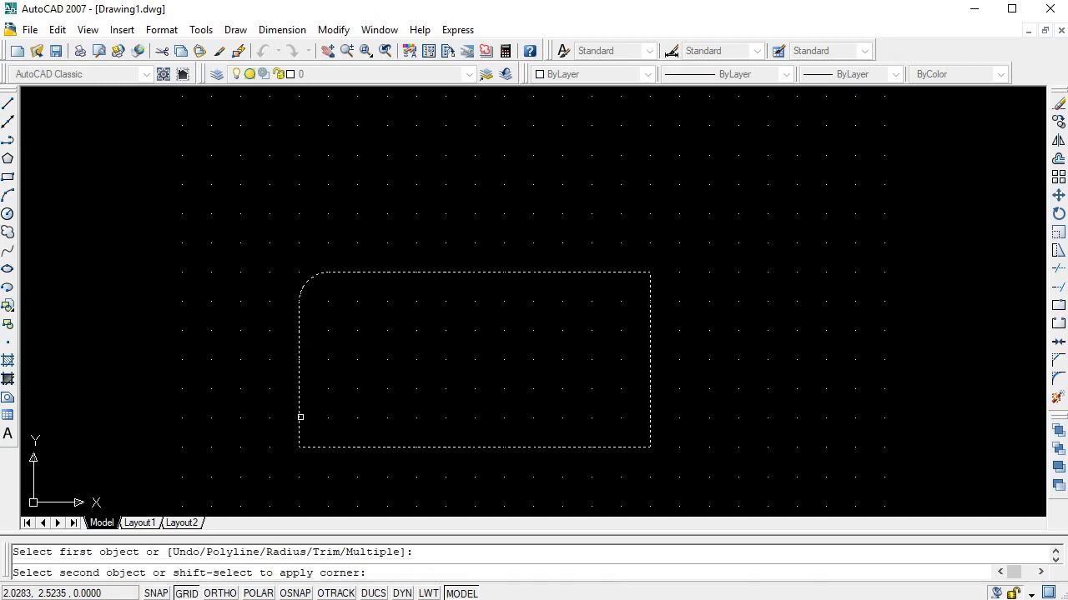
{"action": "left_click", "coordinate": [327, 448]}
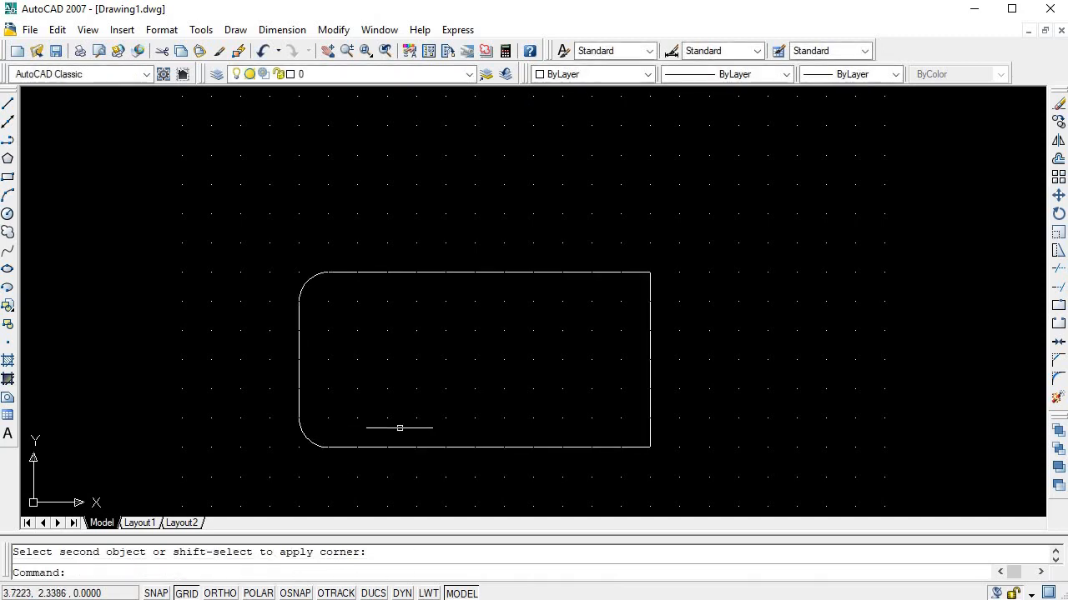
Fillet the rectangle's upper-right and lower-right corners with the same 0.5 radius.
{"action": "key", "text": "Return"}
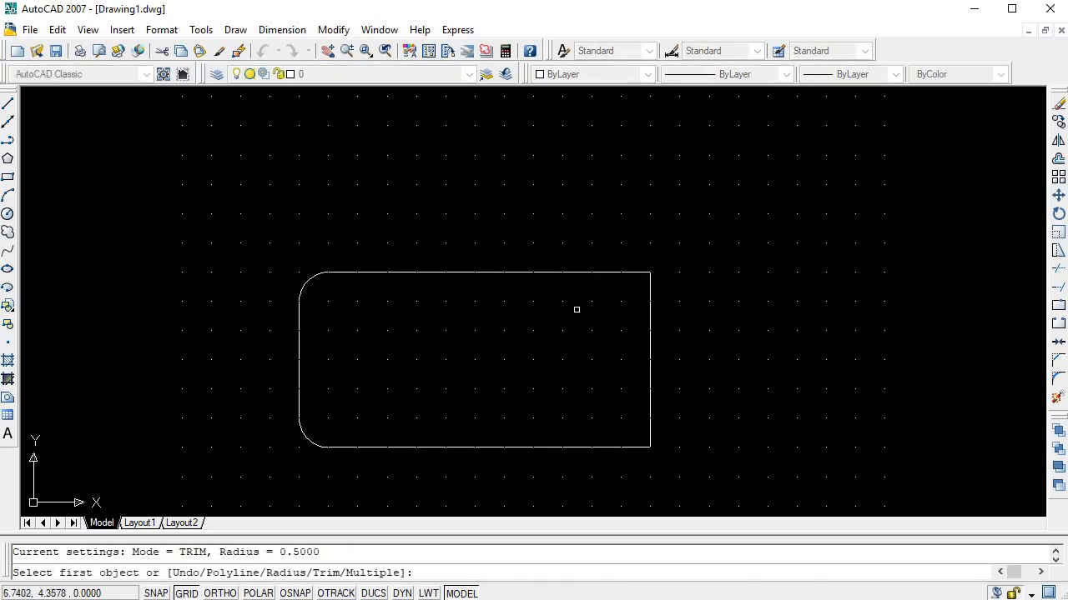
{"action": "left_click", "coordinate": [620, 273]}
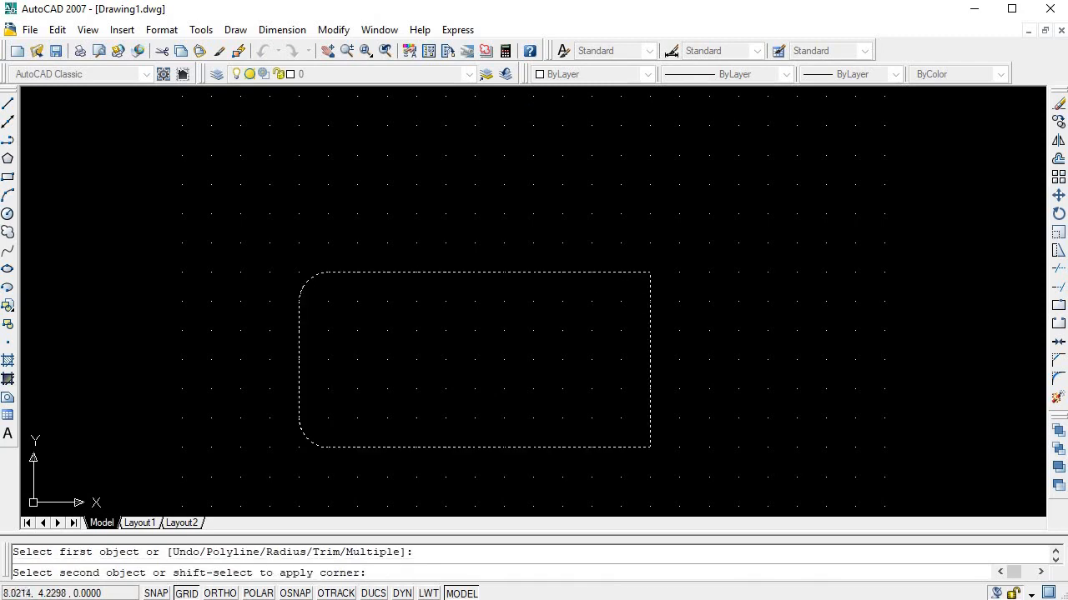
{"action": "left_click", "coordinate": [651, 307]}
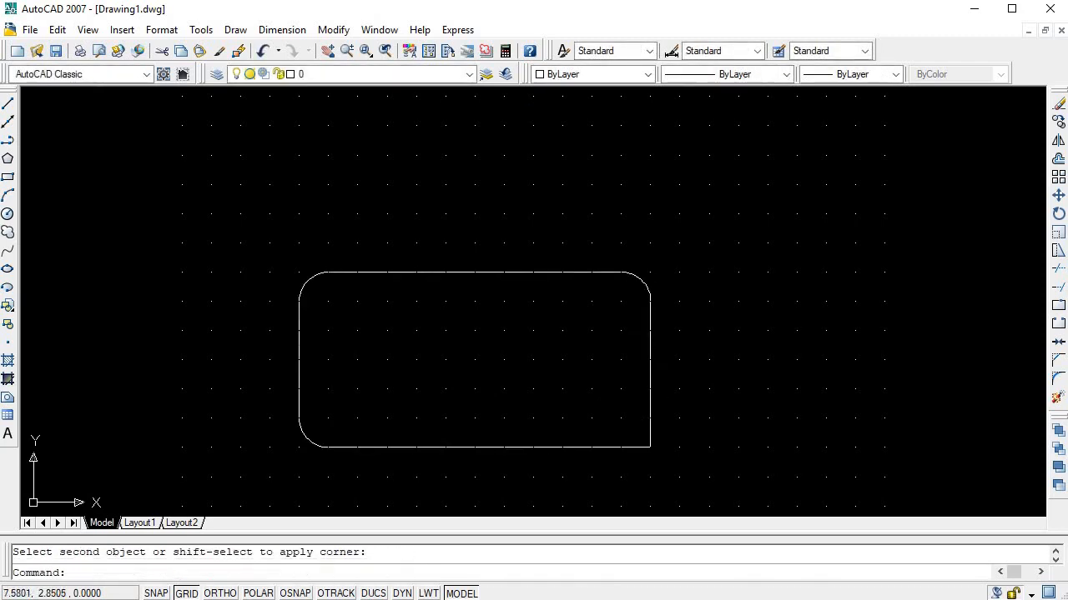
{"action": "key", "text": "Return"}
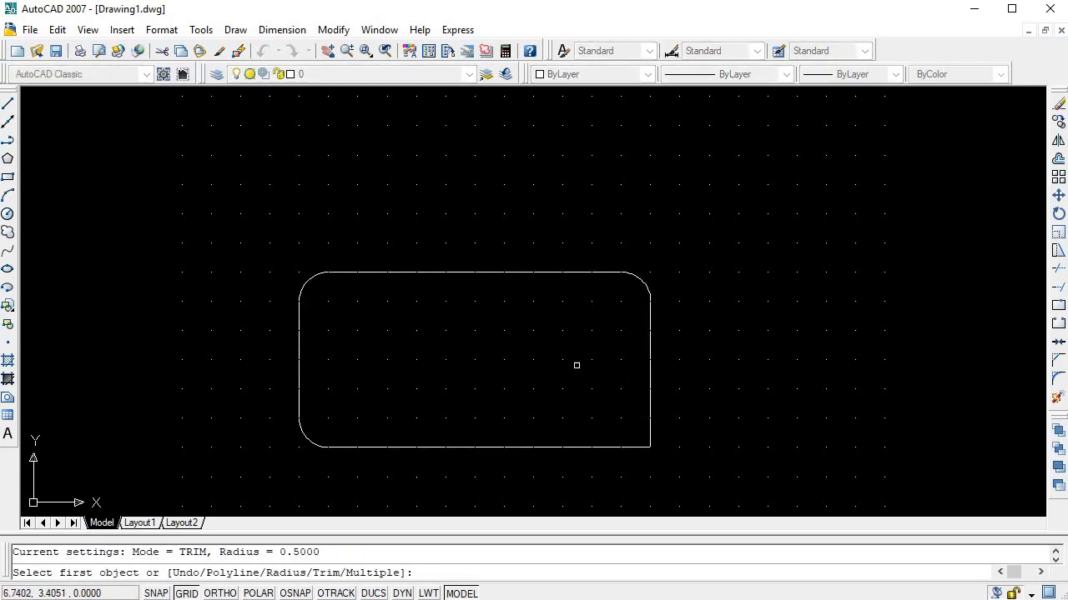
{"action": "left_click", "coordinate": [649, 419]}
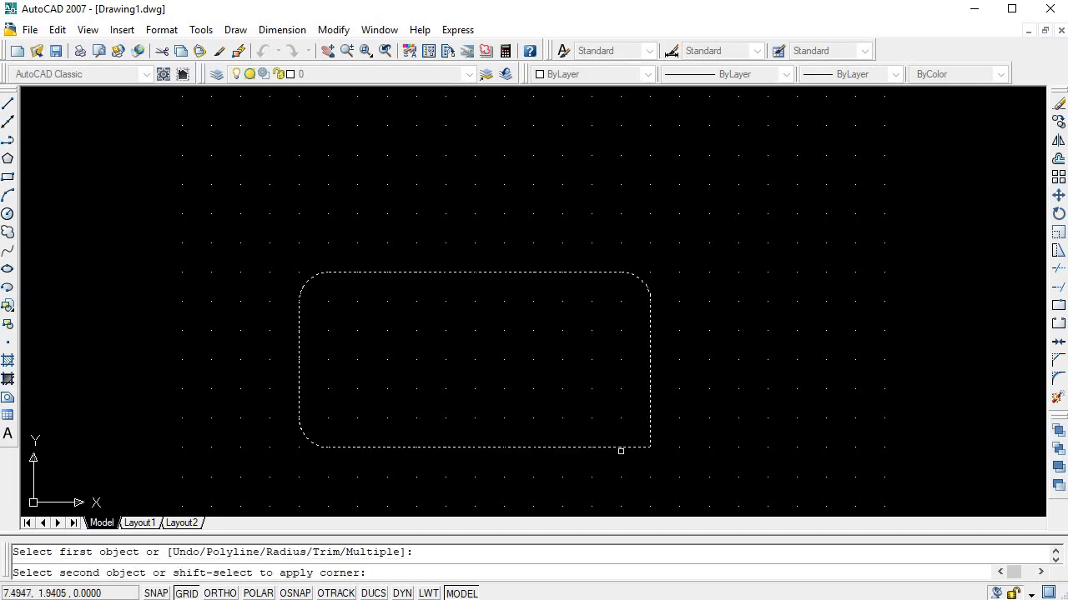
{"action": "left_click", "coordinate": [620, 448]}
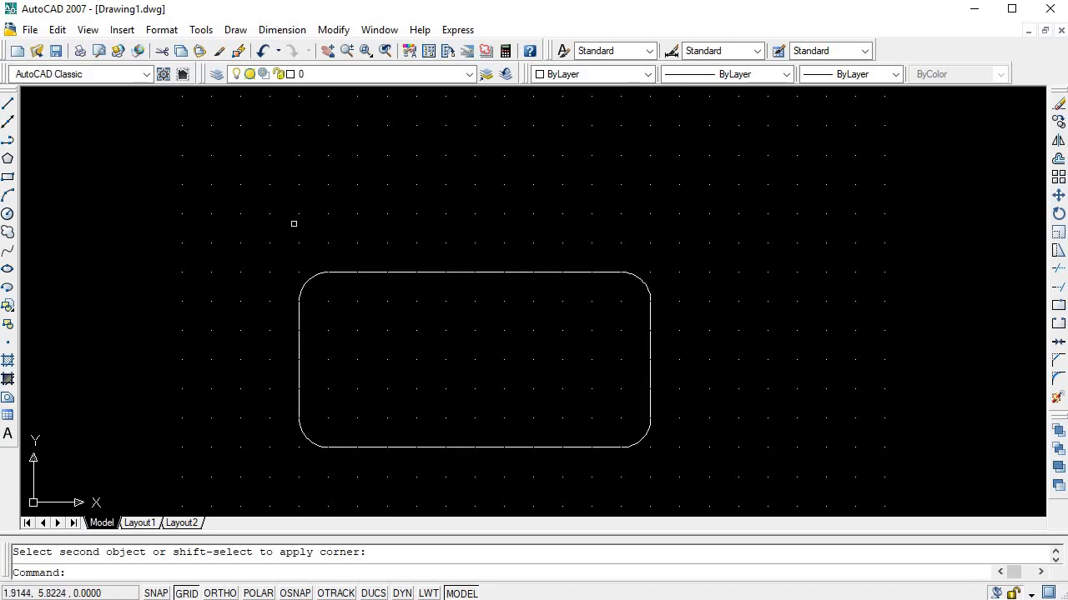
Undo the four corner fillets on the rectangle.
{"action": "key", "text": "ctrl+z"}
{"action": "key", "text": "ctrl+z"}
{"action": "key", "text": "ctrl+z"}
{"action": "key", "text": "ctrl+z"}
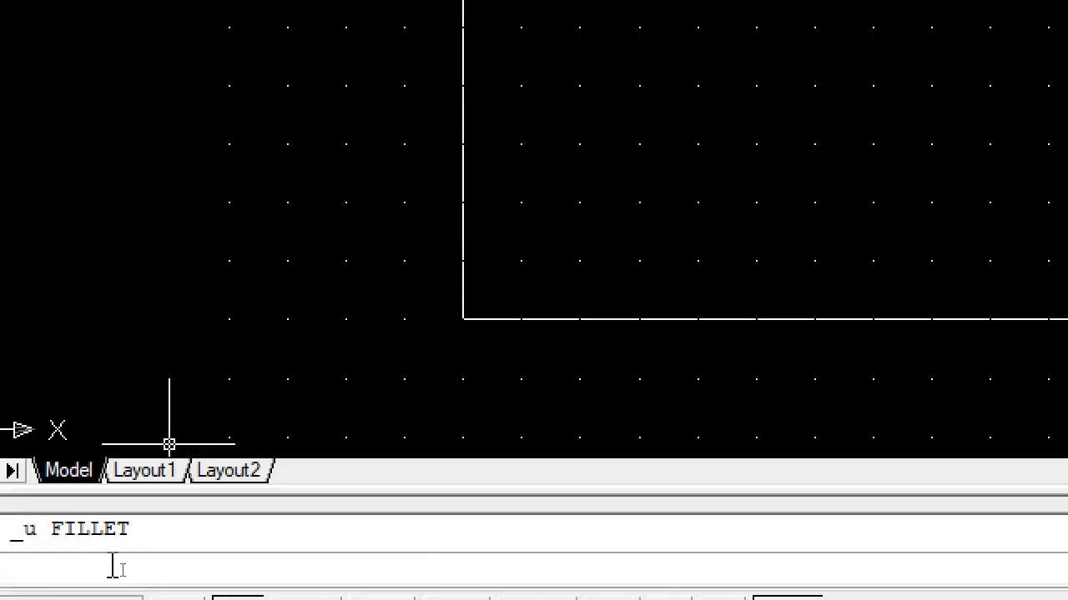
Chamfer the rectangle's lower-left corner with both the first and second chamfer distances set to 0.5.
{"action": "type", "text": "chamfer"}
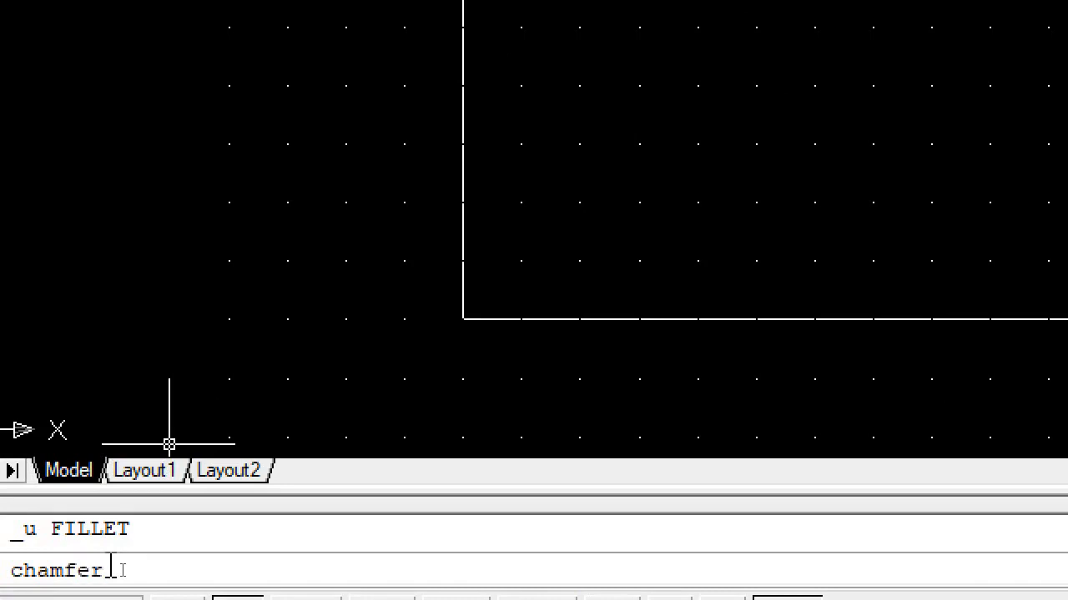
{"action": "key", "text": "Return"}
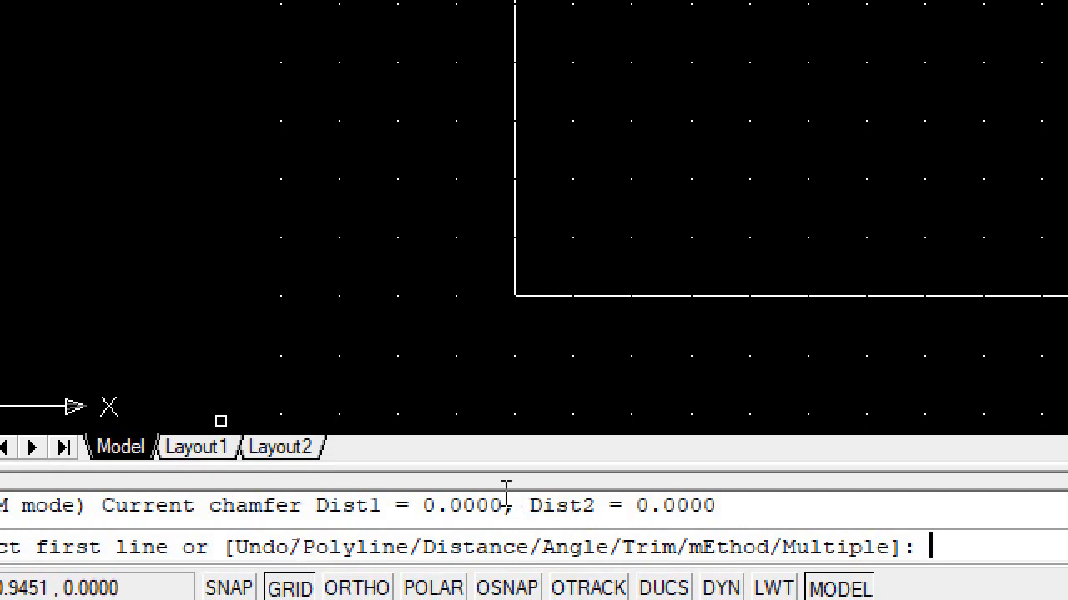
{"action": "type", "text": "d"}
{"action": "key", "text": "Return"}
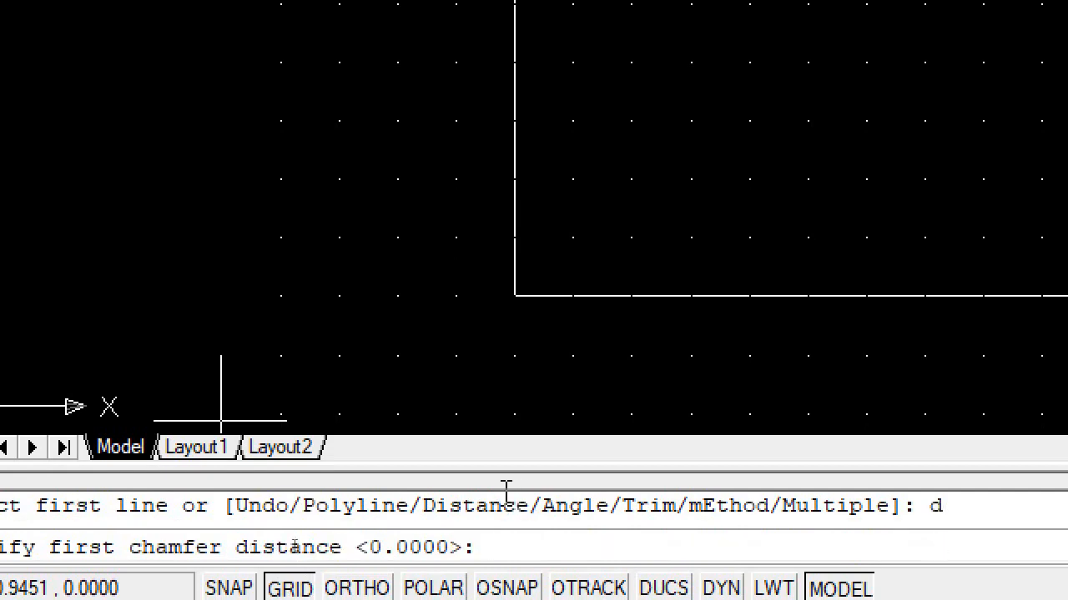
{"action": "type", "text": "0.5"}
{"action": "key", "text": "Return"}
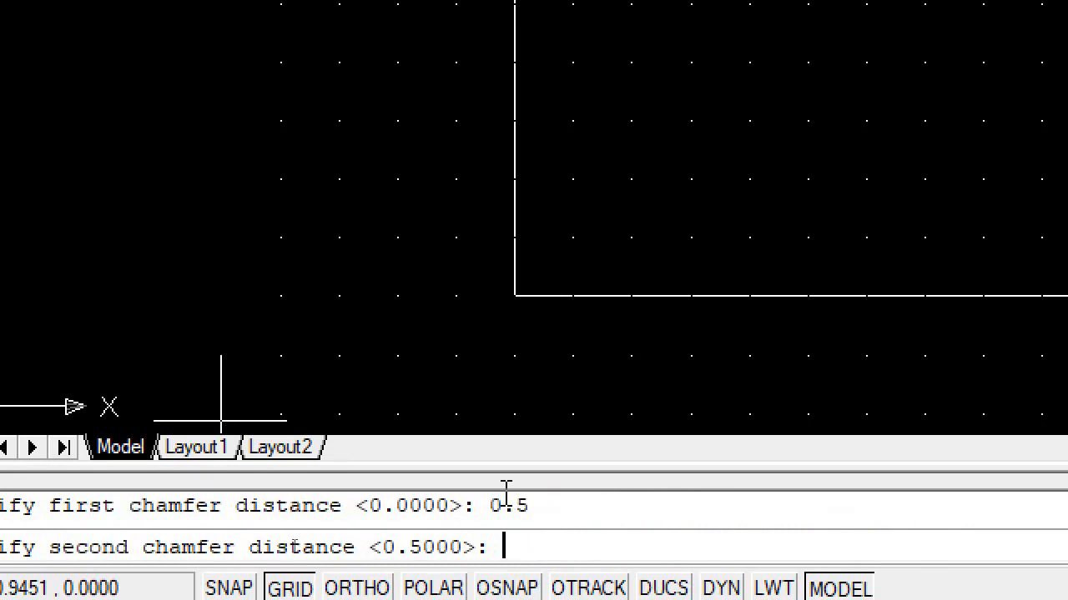
{"action": "type", "text": "0.5"}
{"action": "key", "text": "Return"}
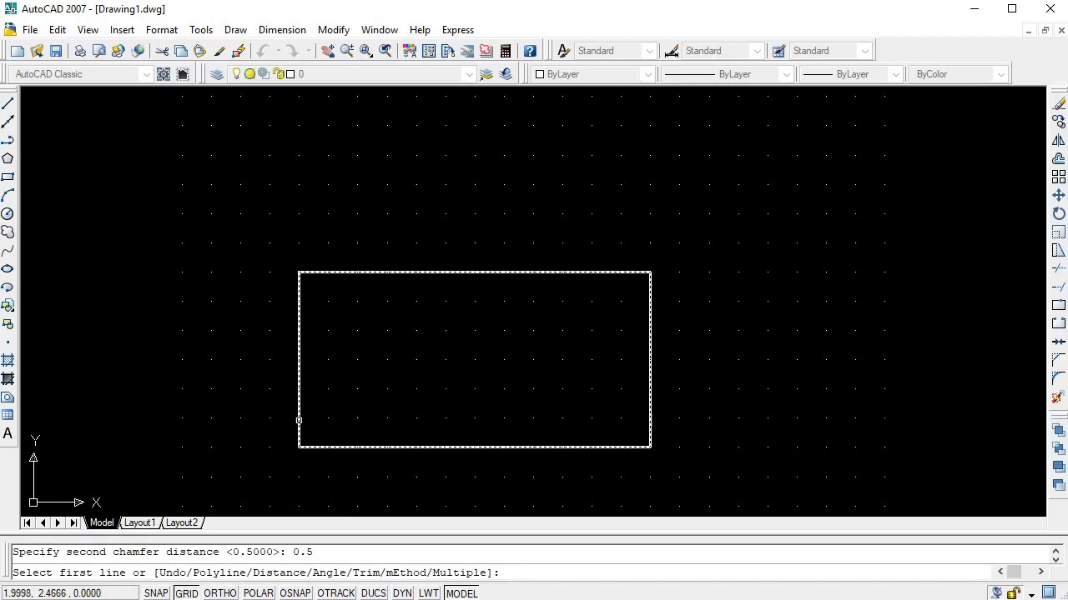
{"action": "left_click", "coordinate": [299, 421]}
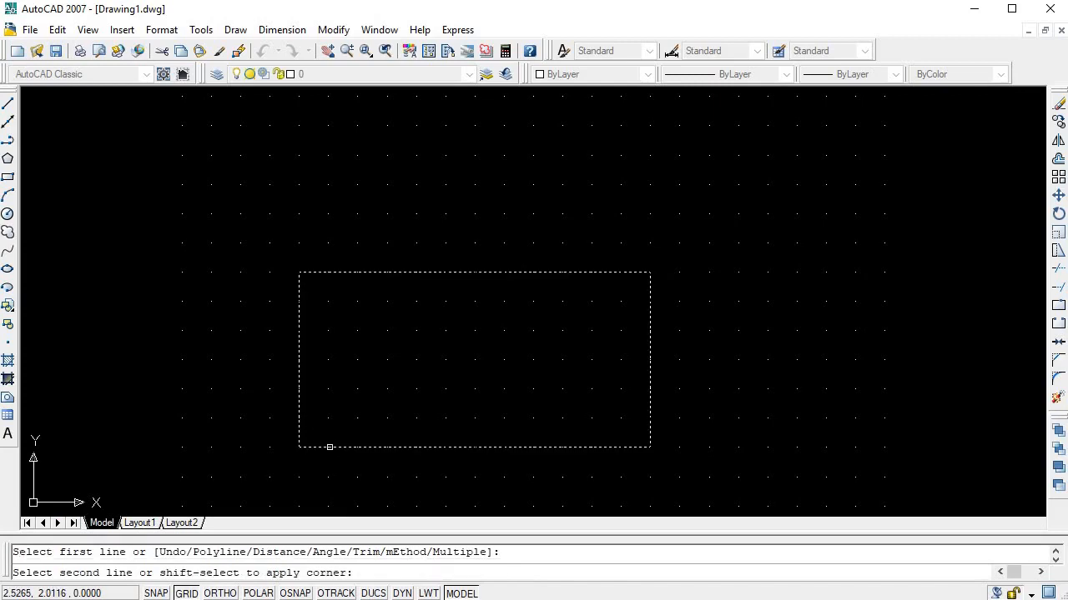
{"action": "left_click", "coordinate": [329, 447]}
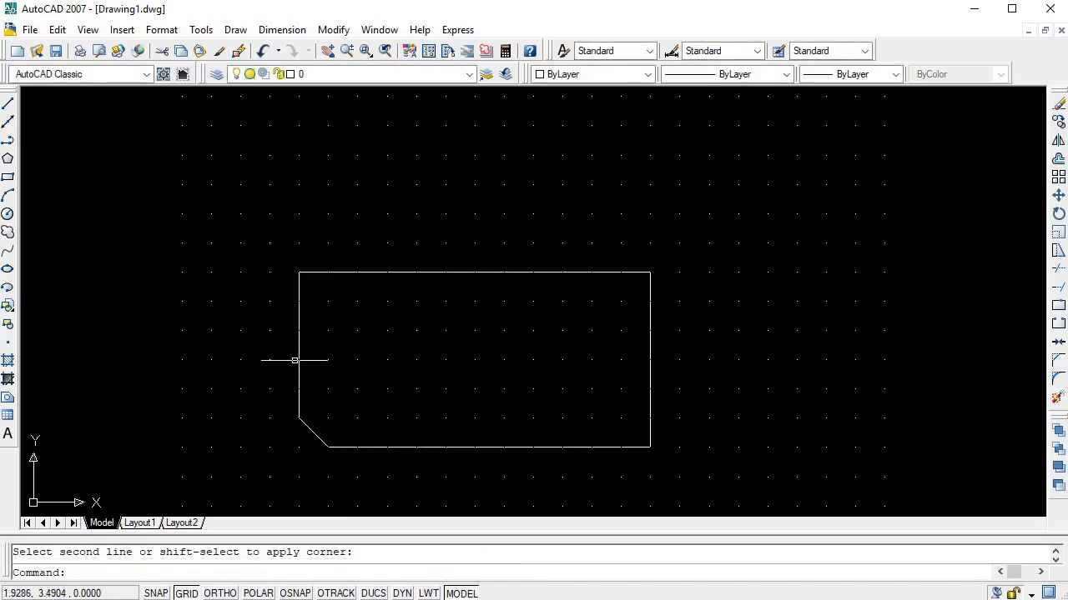
Chamfer the rectangle's upper-left and upper-right corners with the same 0.5 distances.
{"action": "key", "text": "Return"}
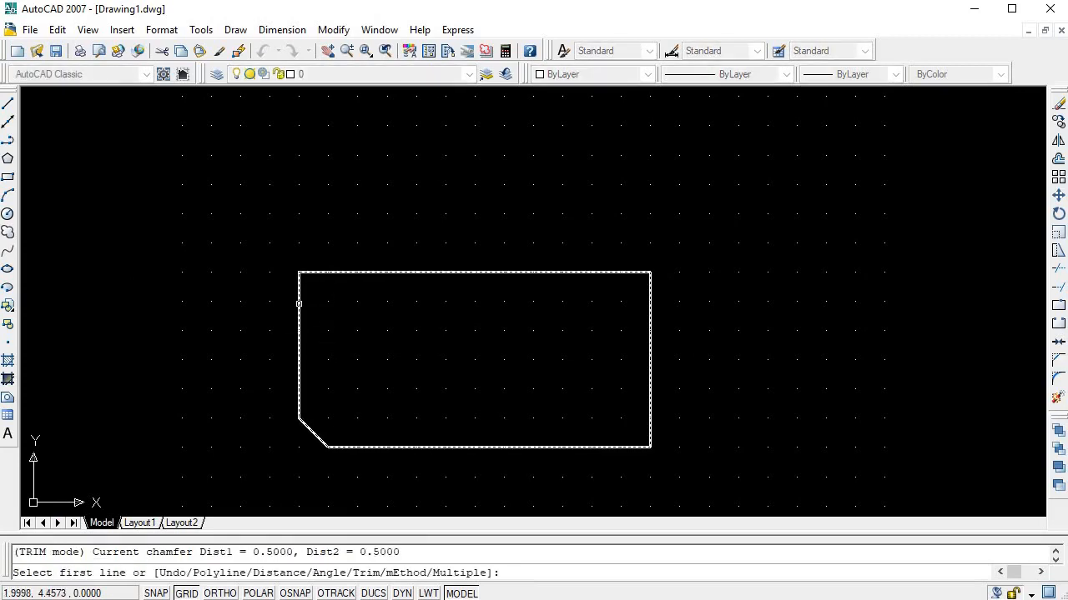
{"action": "left_click", "coordinate": [298, 303]}
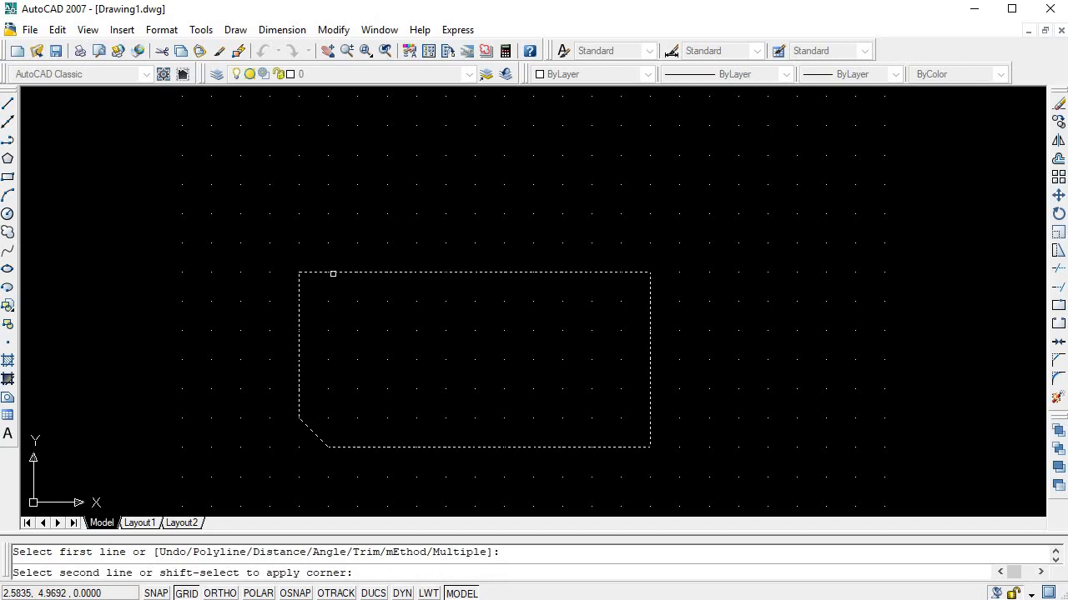
{"action": "left_click", "coordinate": [333, 273]}
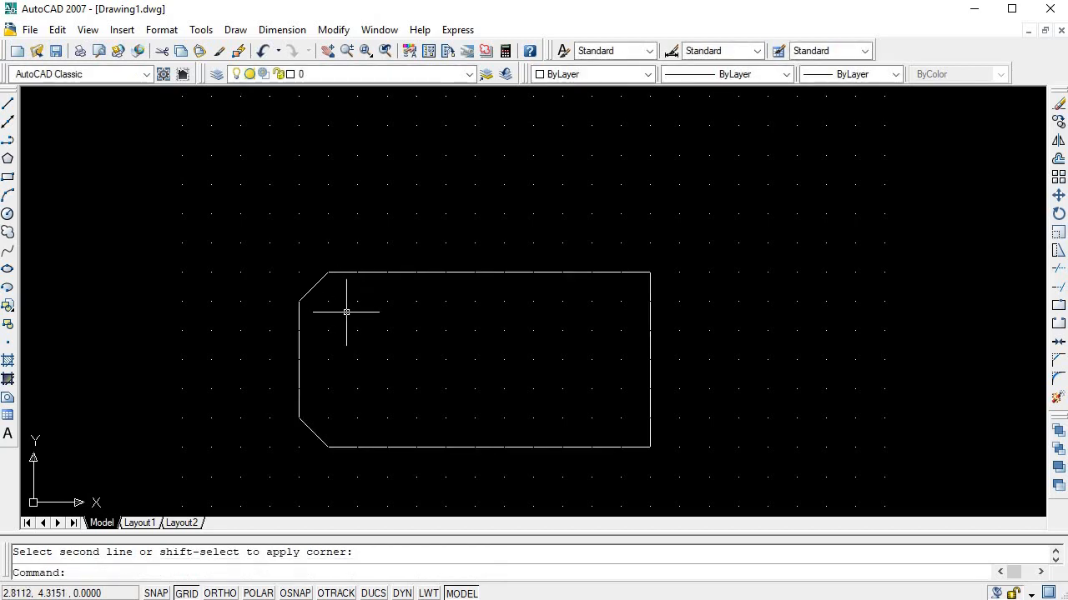
{"action": "key", "text": "Return"}
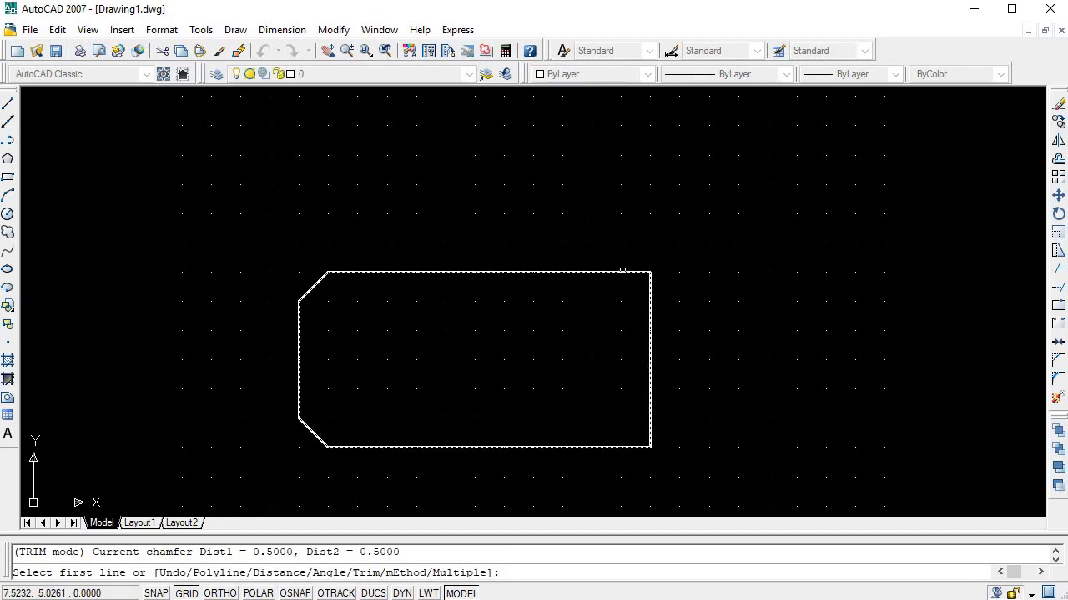
{"action": "left_click", "coordinate": [622, 271]}
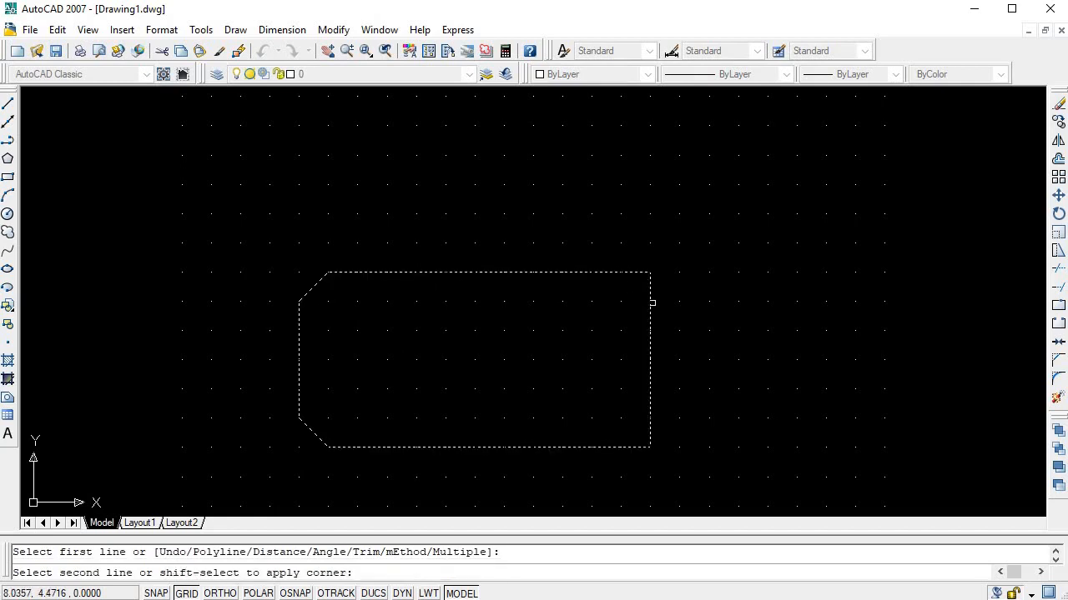
{"action": "left_click", "coordinate": [652, 302]}
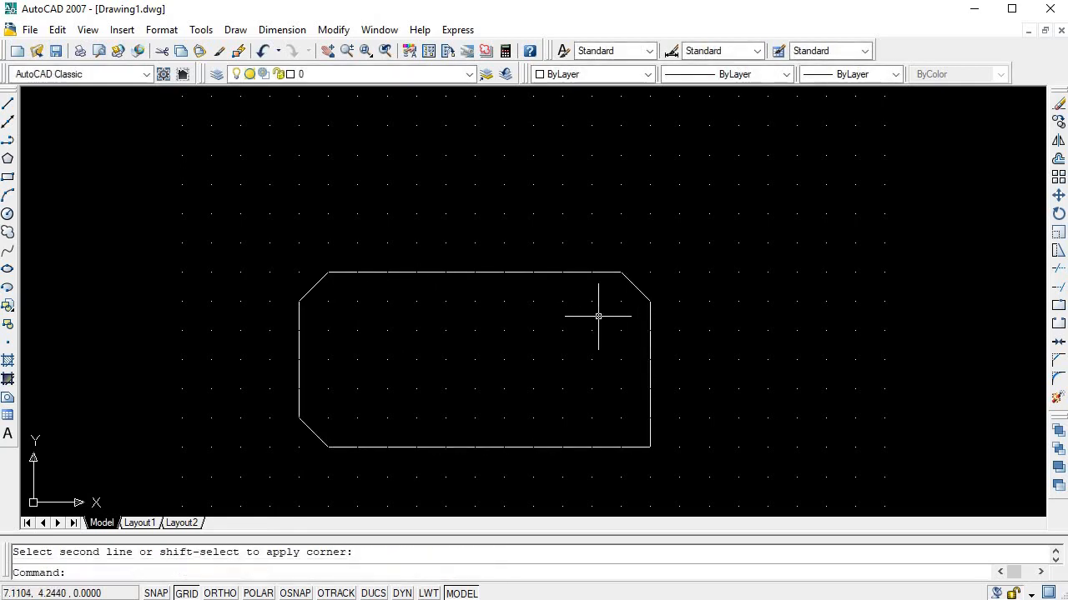
Chamfer the rectangle's remaining lower-right corner with the same 0.5 distances.
{"action": "key", "text": "Return"}
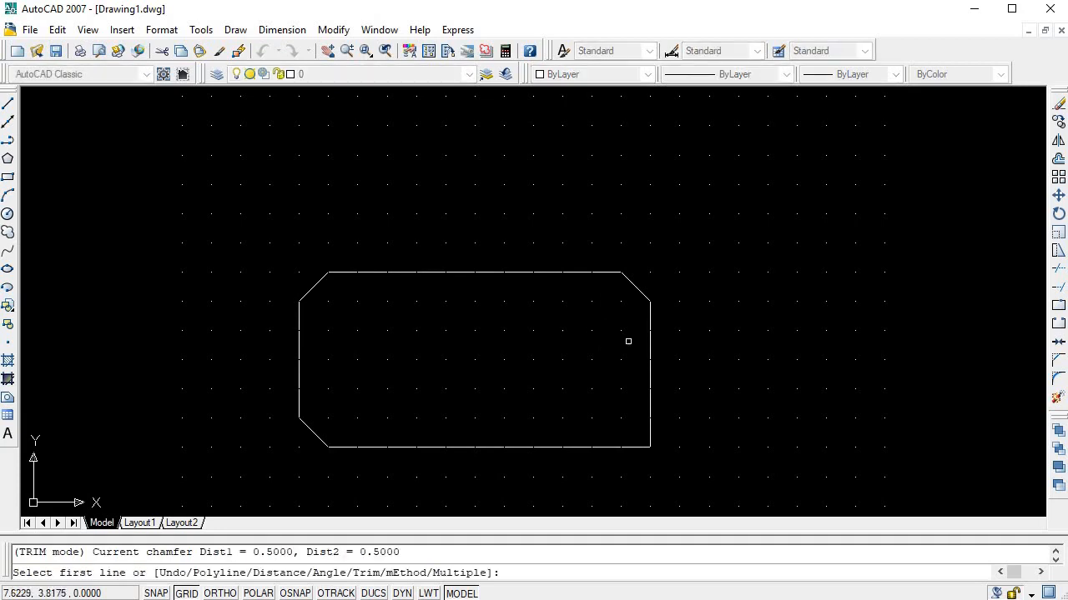
{"action": "left_click", "coordinate": [650, 417]}
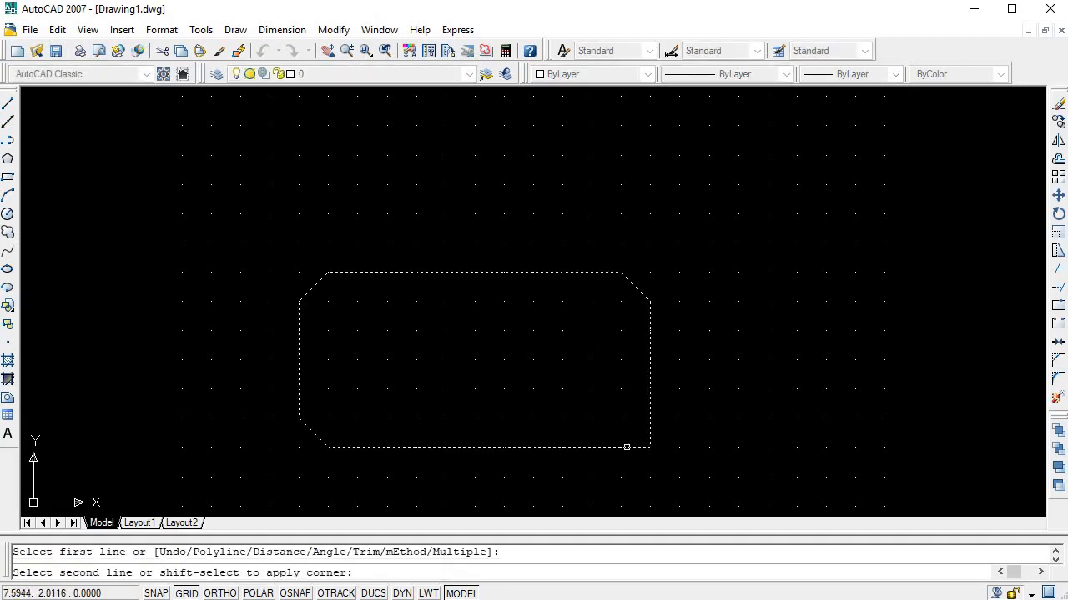
{"action": "left_click", "coordinate": [618, 448]}
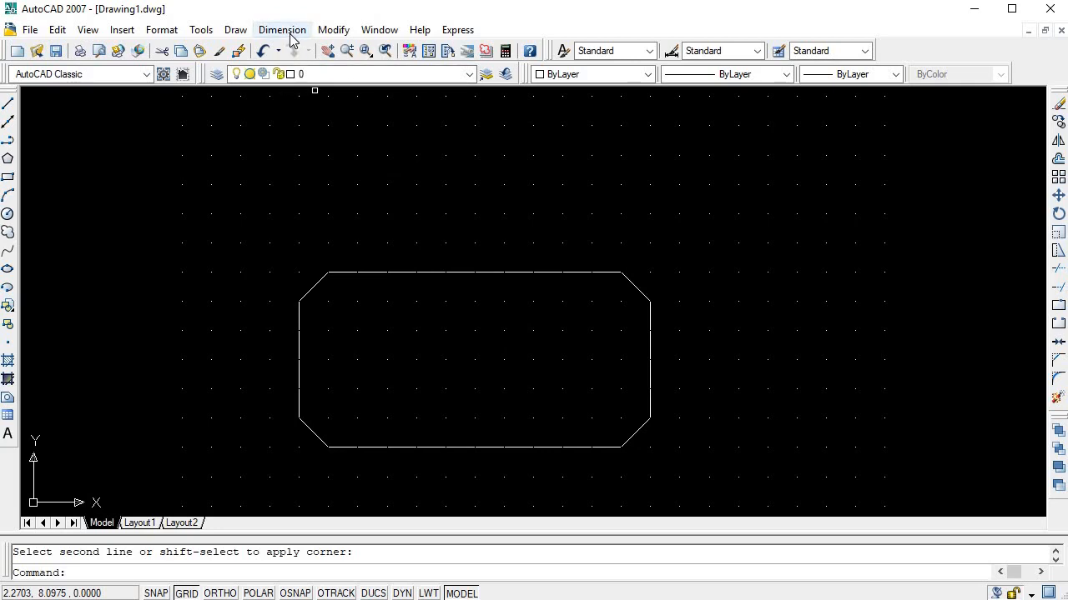
With object snap turned on, add a vertical linear dimension to the upper-left chamfer, placed to the left of the rectangle.
{"action": "left_click", "coordinate": [286, 34]}
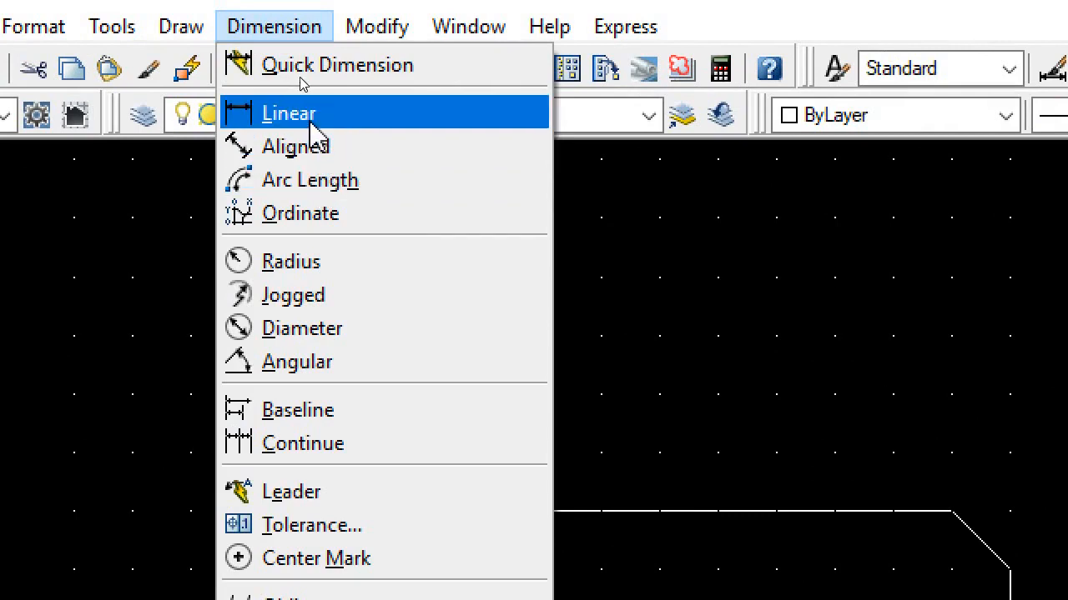
{"action": "left_click", "coordinate": [310, 123]}
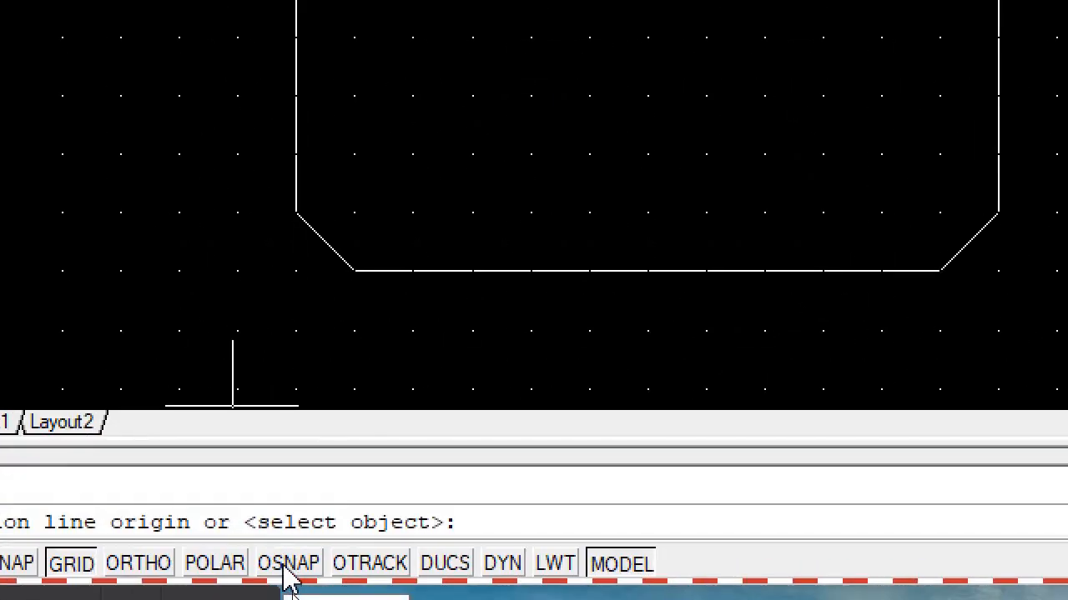
{"action": "left_click", "coordinate": [288, 565]}
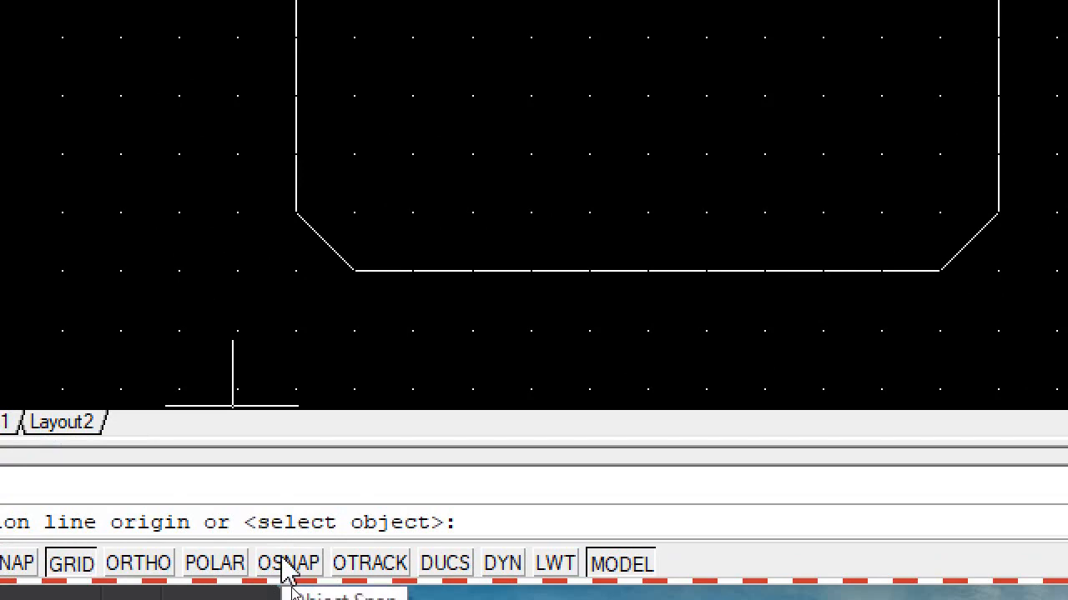
{"action": "left_click", "coordinate": [288, 566]}
{"action": "left_click", "coordinate": [288, 565]}
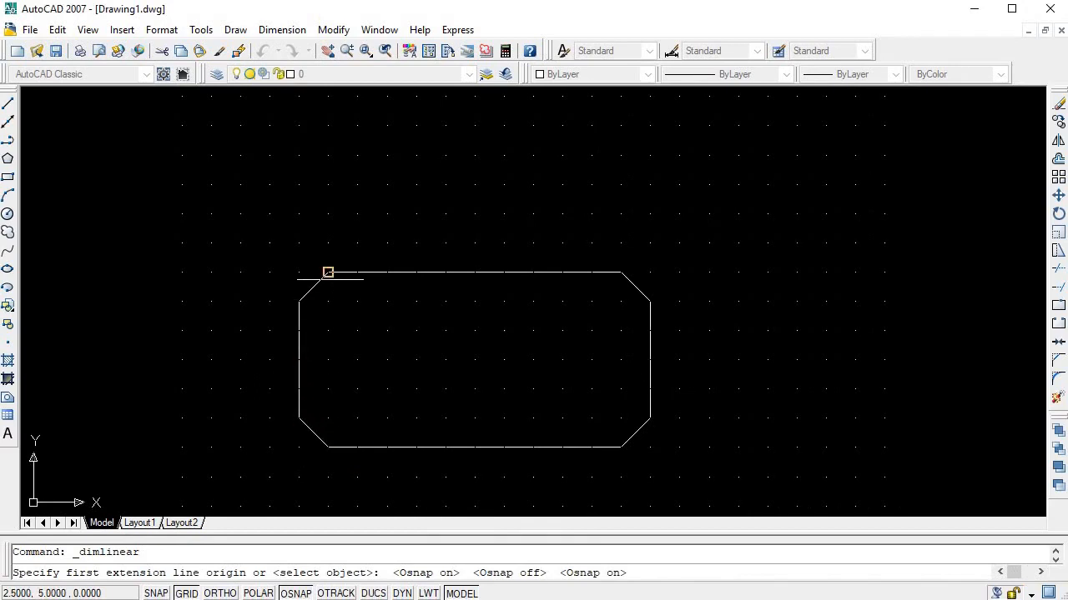
{"action": "left_click", "coordinate": [327, 272]}
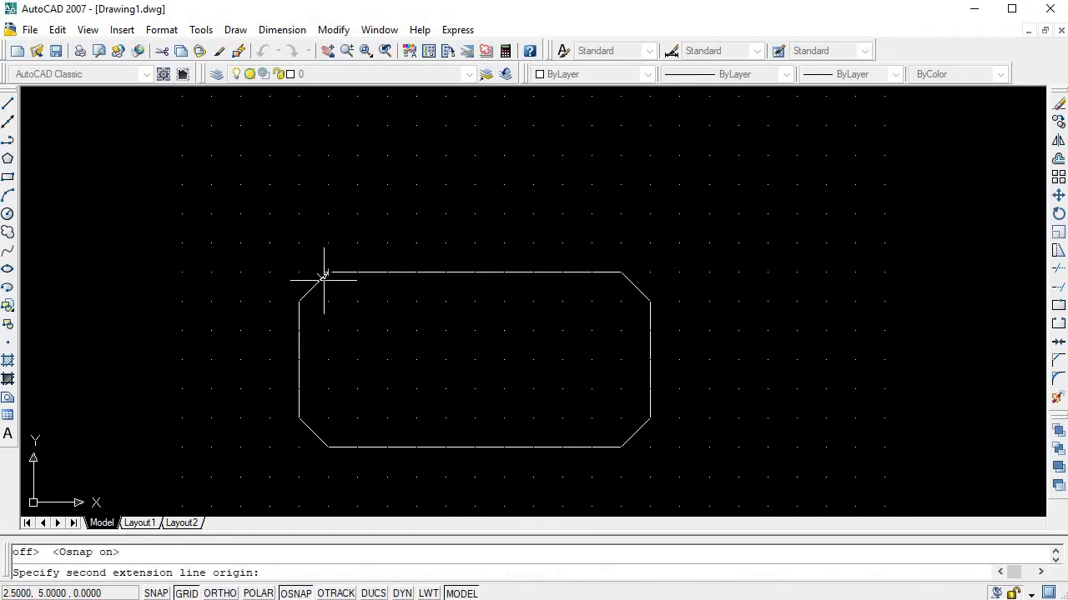
{"action": "left_click", "coordinate": [299, 301]}
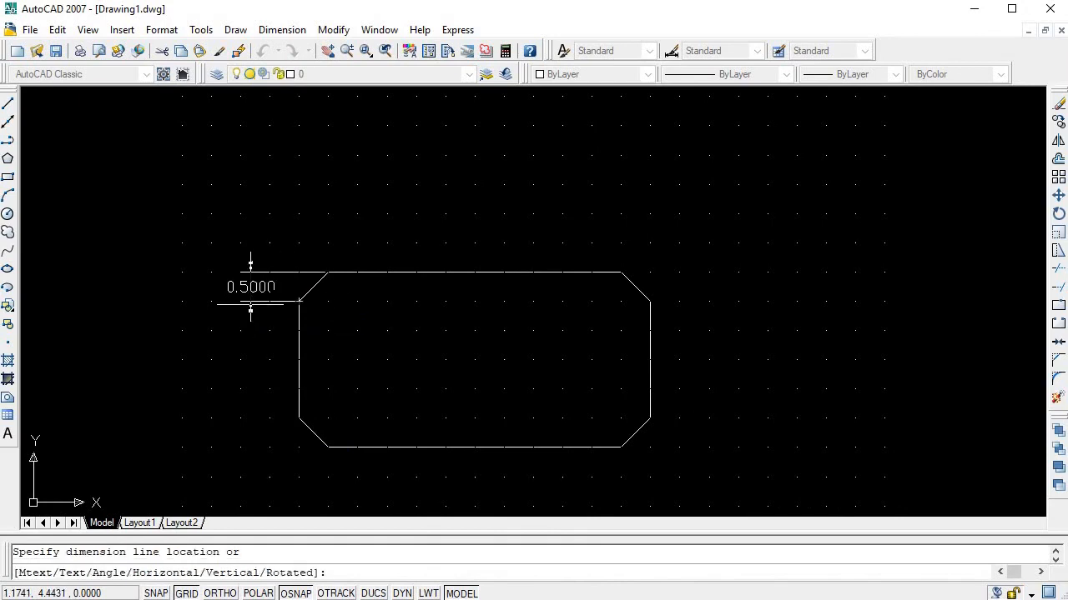
{"action": "left_click", "coordinate": [250, 307]}
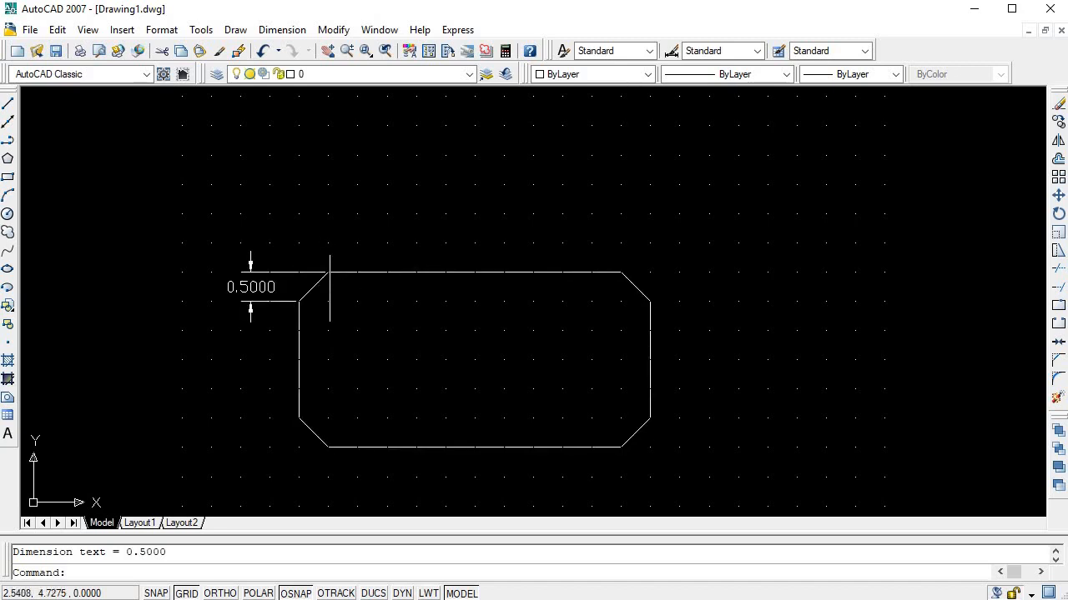
Add a horizontal linear dimension across the upper-left chamfer, placed above the rectangle.
{"action": "key", "text": "Return"}
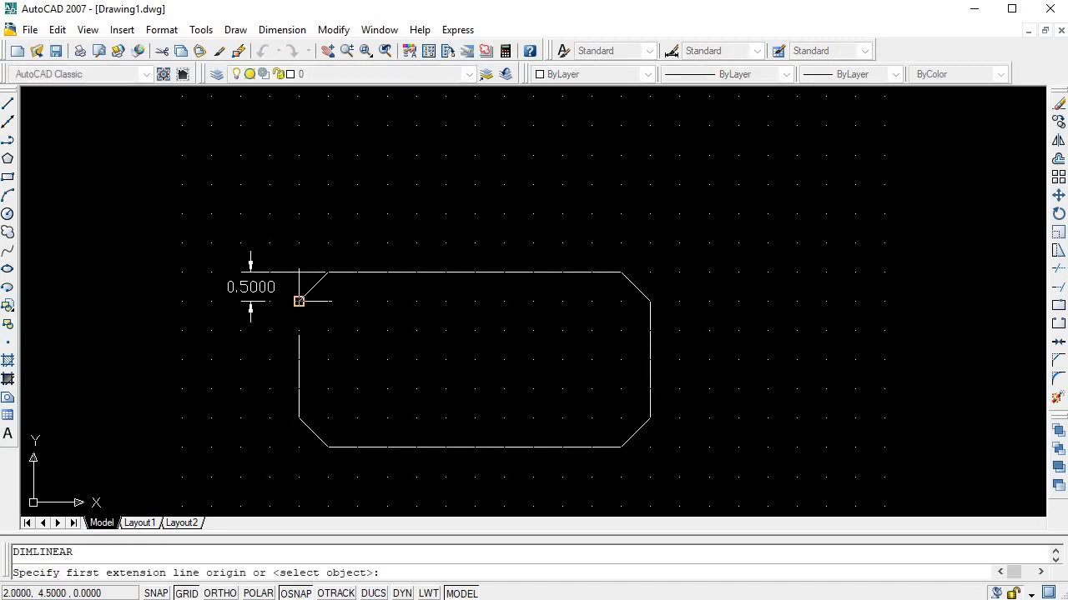
{"action": "left_click", "coordinate": [299, 301]}
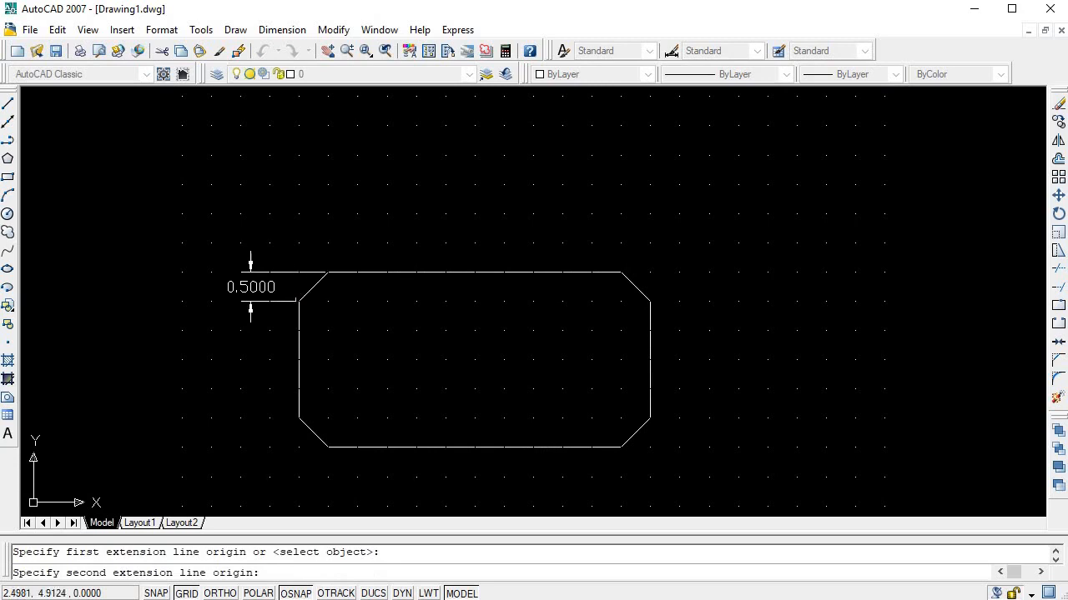
{"action": "left_click", "coordinate": [328, 272]}
{"action": "left_click", "coordinate": [330, 233]}
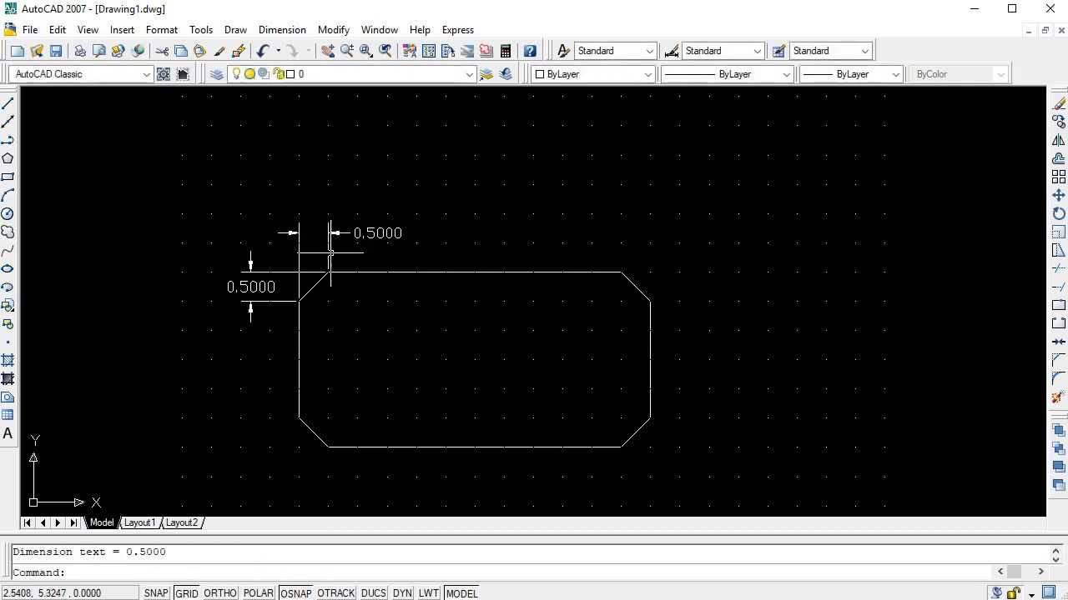